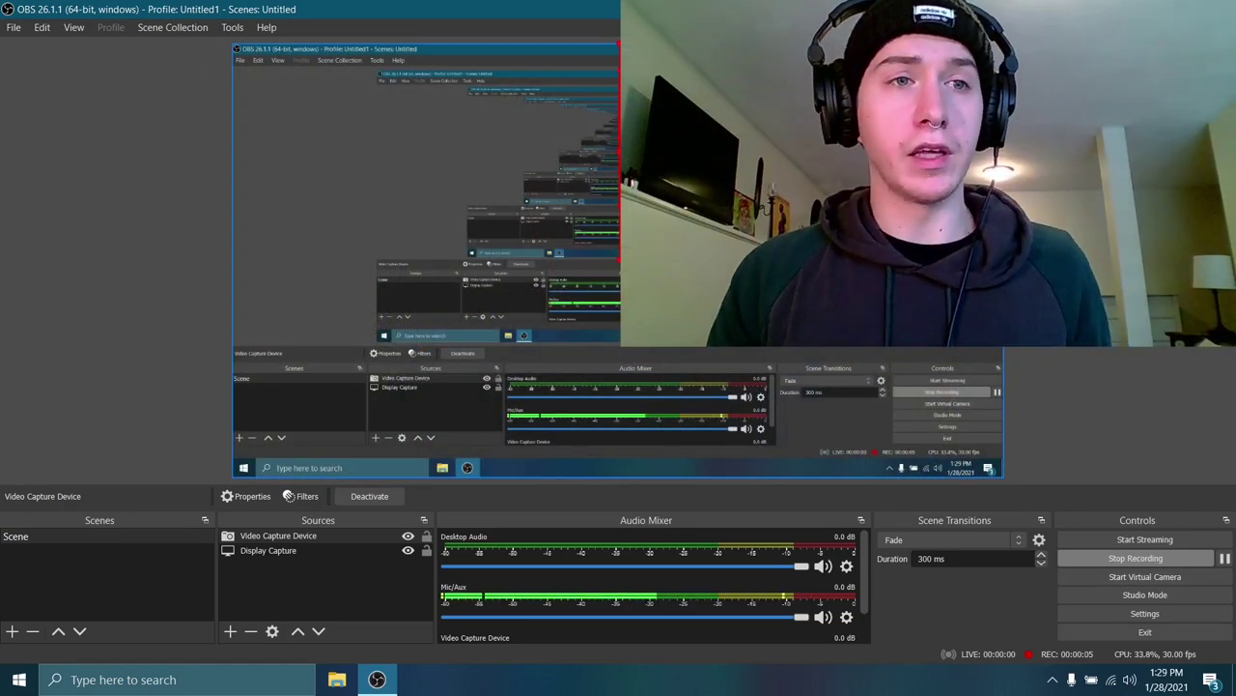
- Set the global Desktop Audio device to Speakers (Focusrite Usb Audio) in the audio settings
{"action": "left_click", "coordinate": [13, 28]}
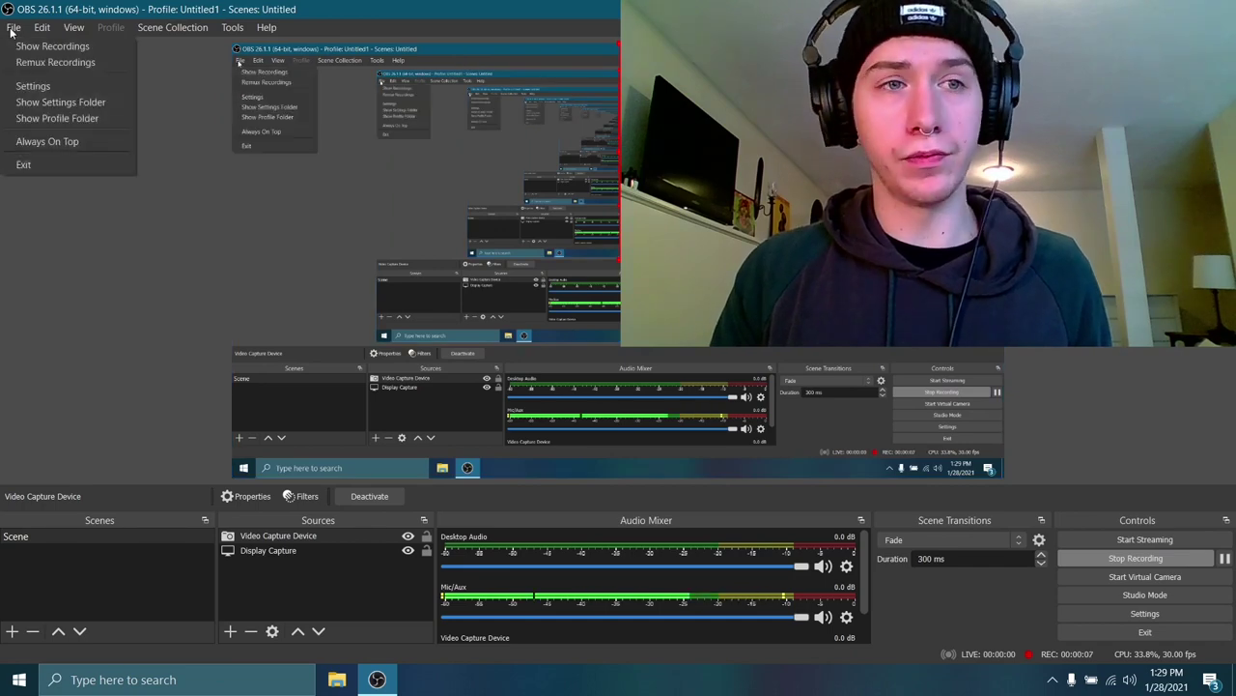
{"action": "left_click", "coordinate": [38, 84]}
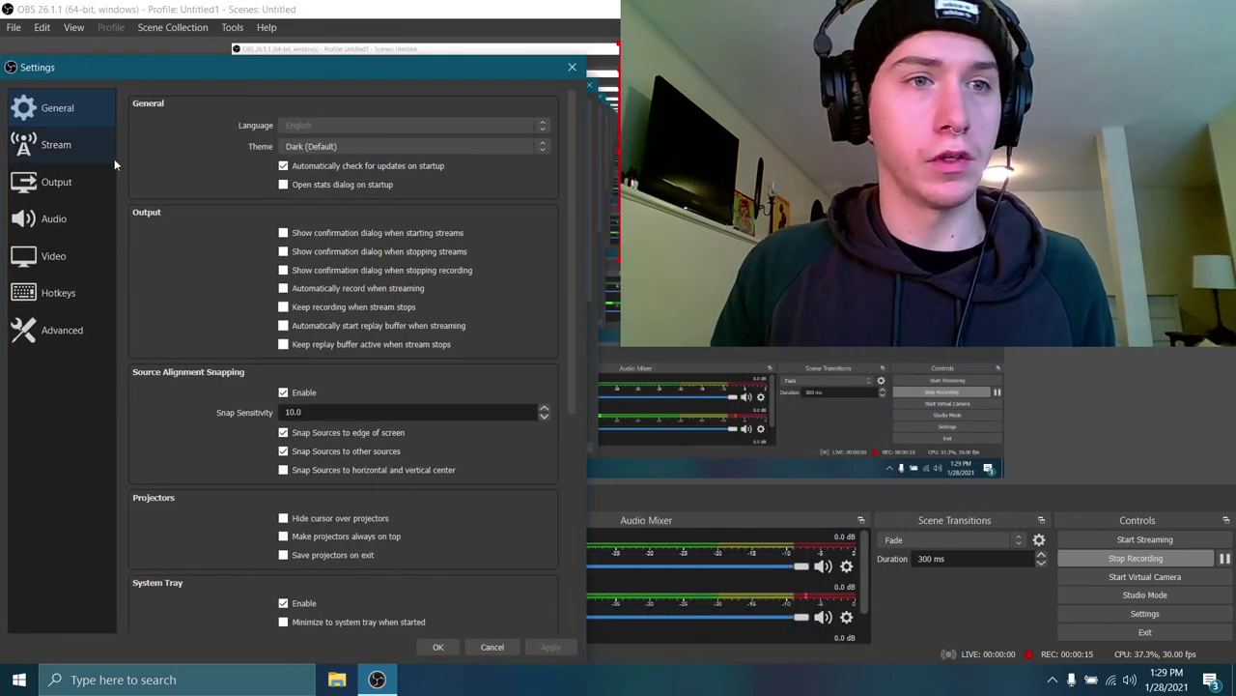
{"action": "left_click", "coordinate": [61, 223]}
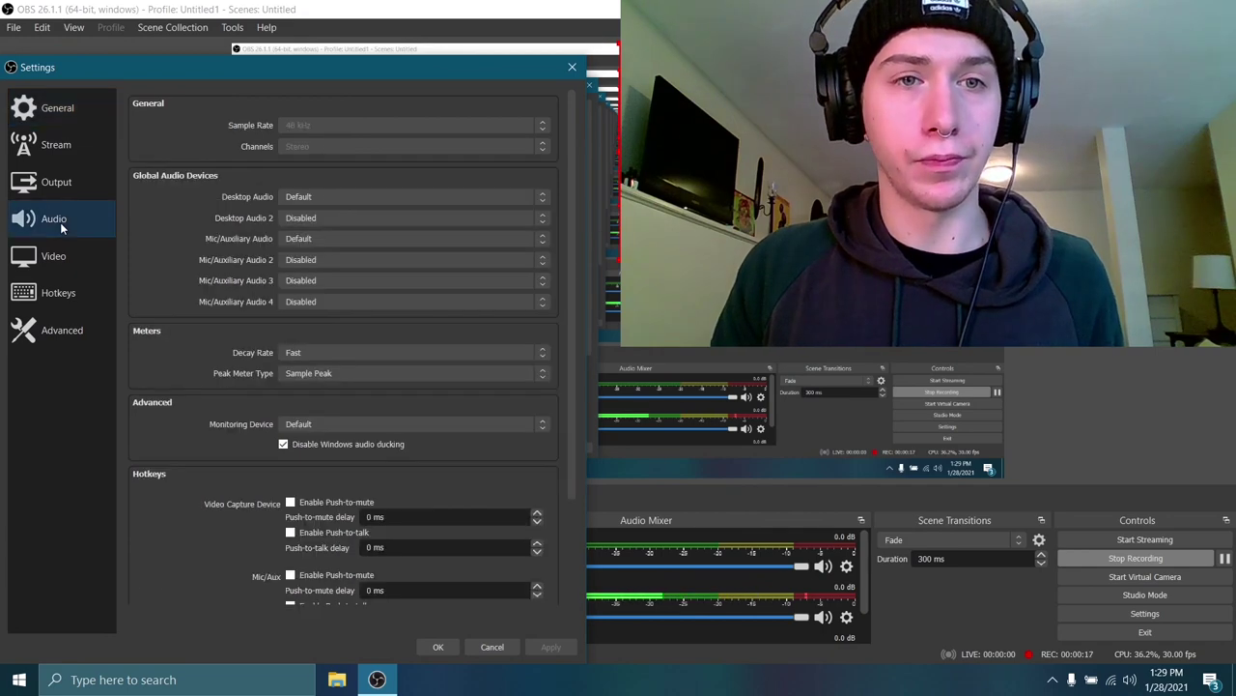
{"action": "left_click", "coordinate": [321, 197]}
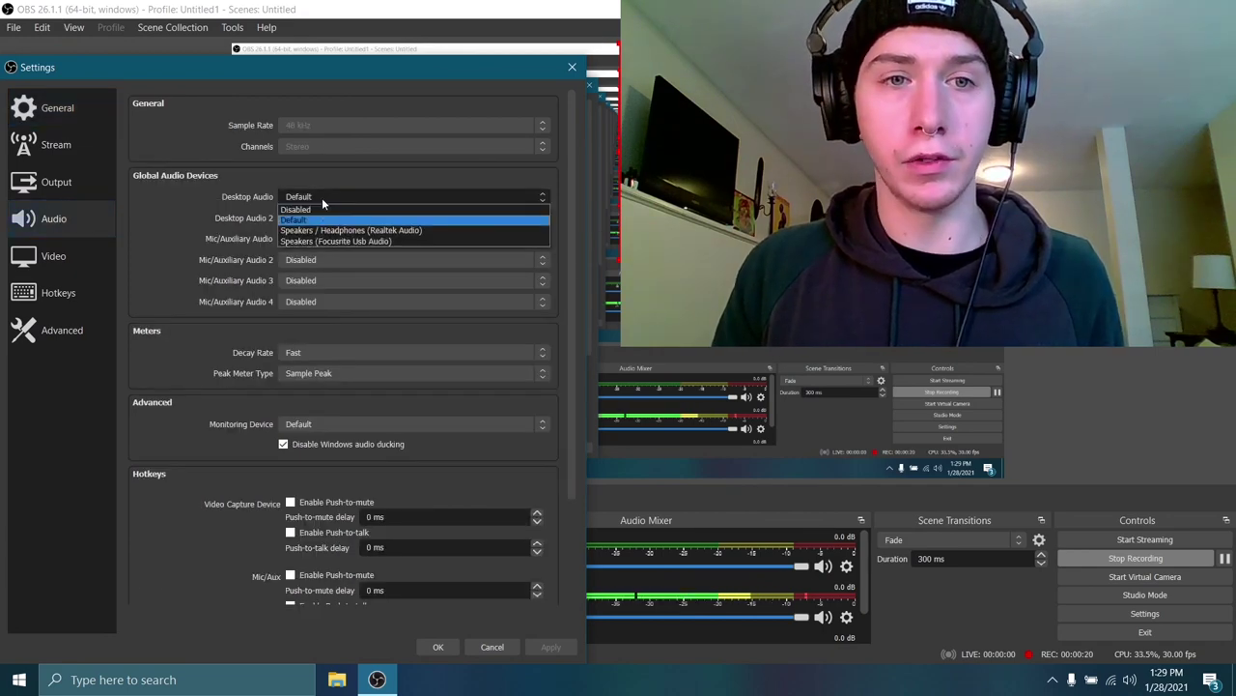
{"action": "left_click", "coordinate": [365, 242]}
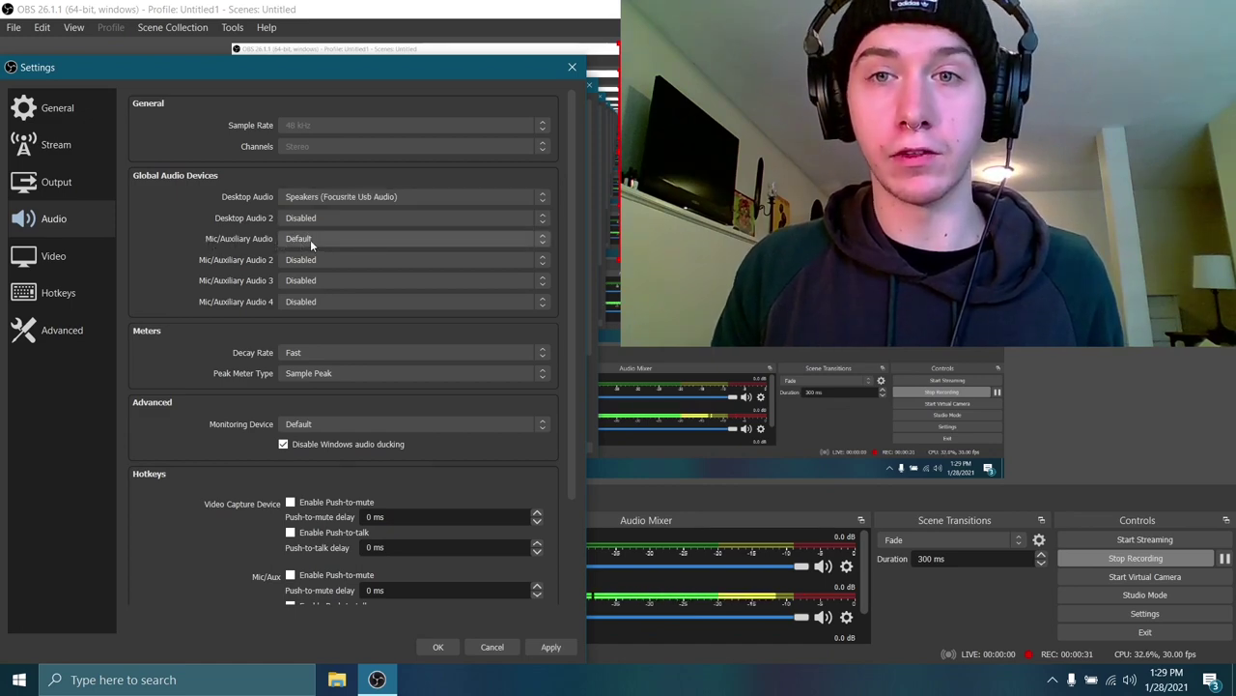
- Set Mic/Auxiliary Audio to Analogue 1 + 2 (Focusrite Usb Audio), then apply and close the settings
{"action": "left_click", "coordinate": [313, 240]}
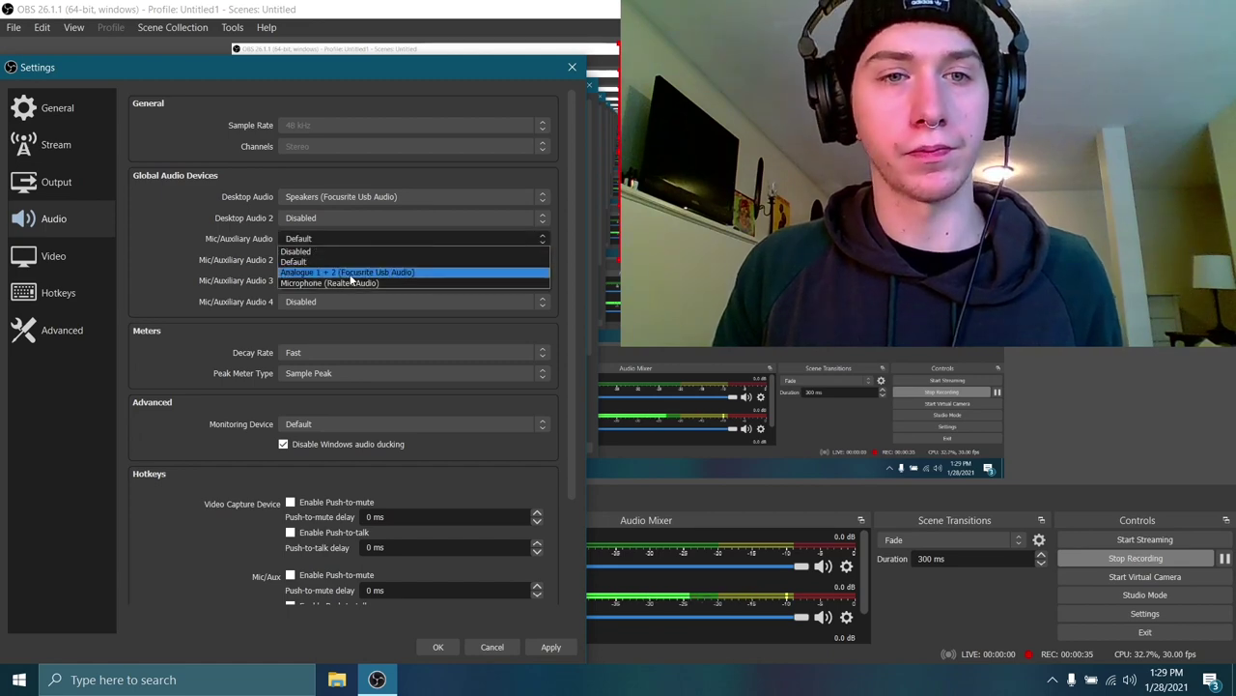
{"action": "left_click", "coordinate": [349, 274]}
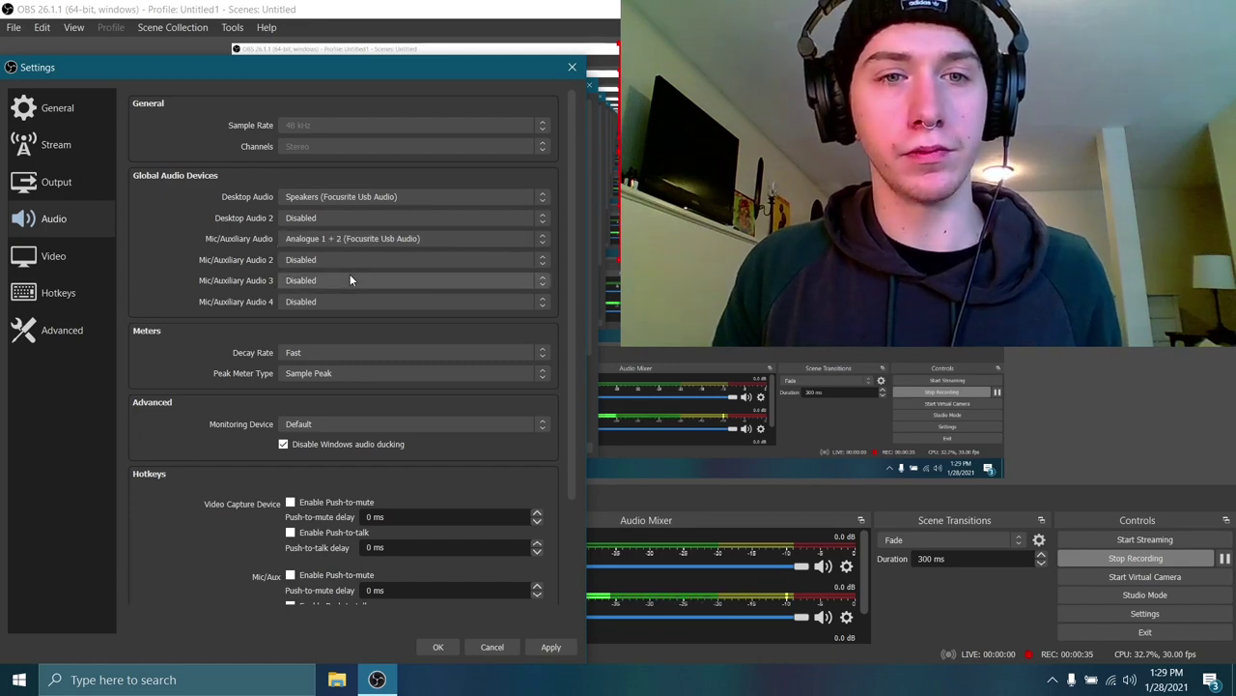
{"action": "left_click", "coordinate": [550, 647]}
{"action": "left_click", "coordinate": [446, 646]}
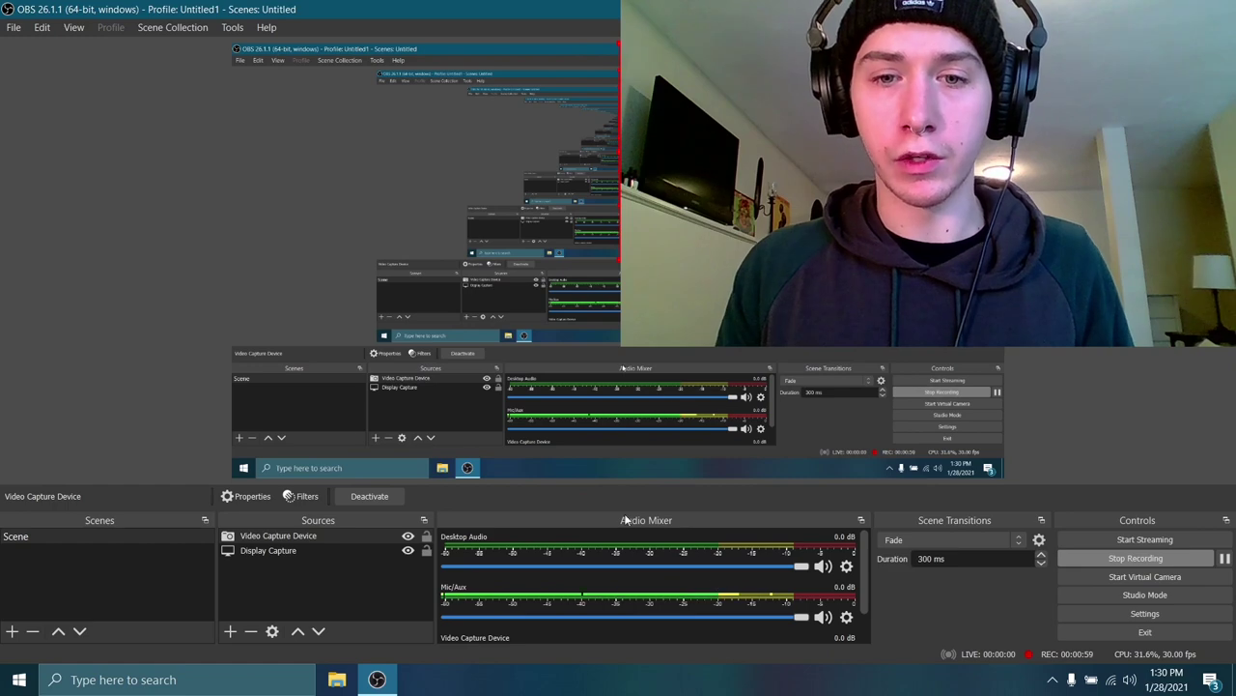
- Enable mono for the Mic/Aux source in its advanced audio properties
{"action": "left_click", "coordinate": [847, 619]}
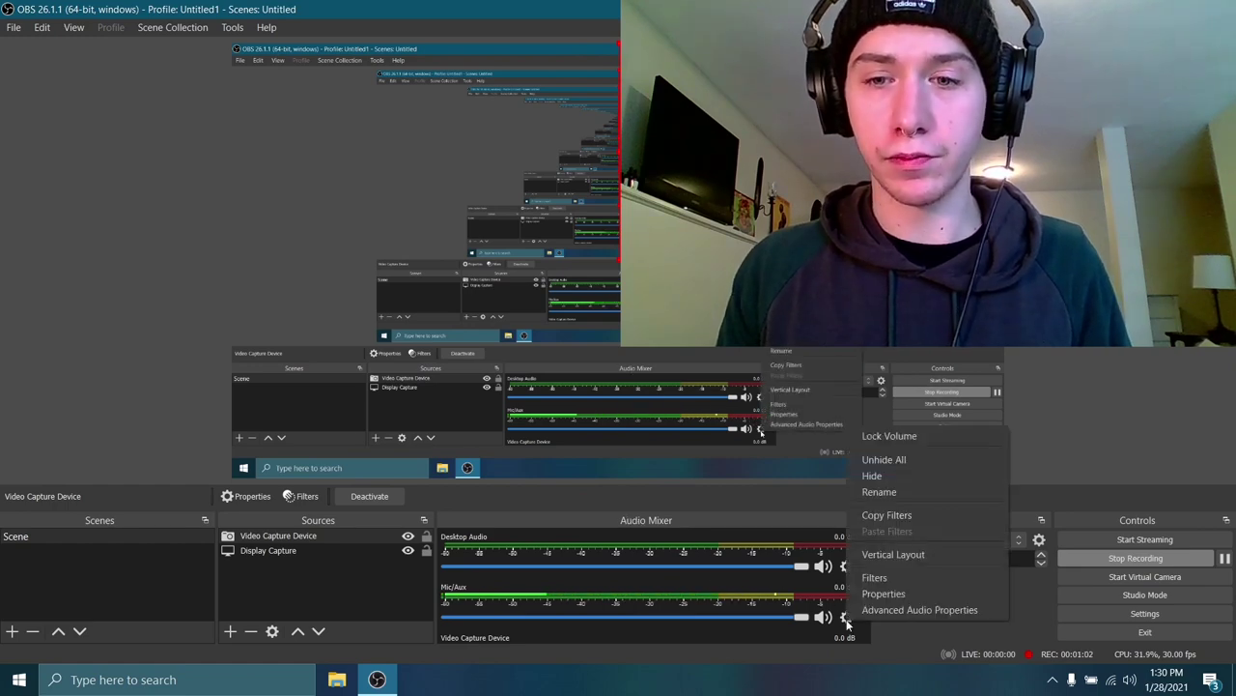
{"action": "left_click", "coordinate": [895, 610]}
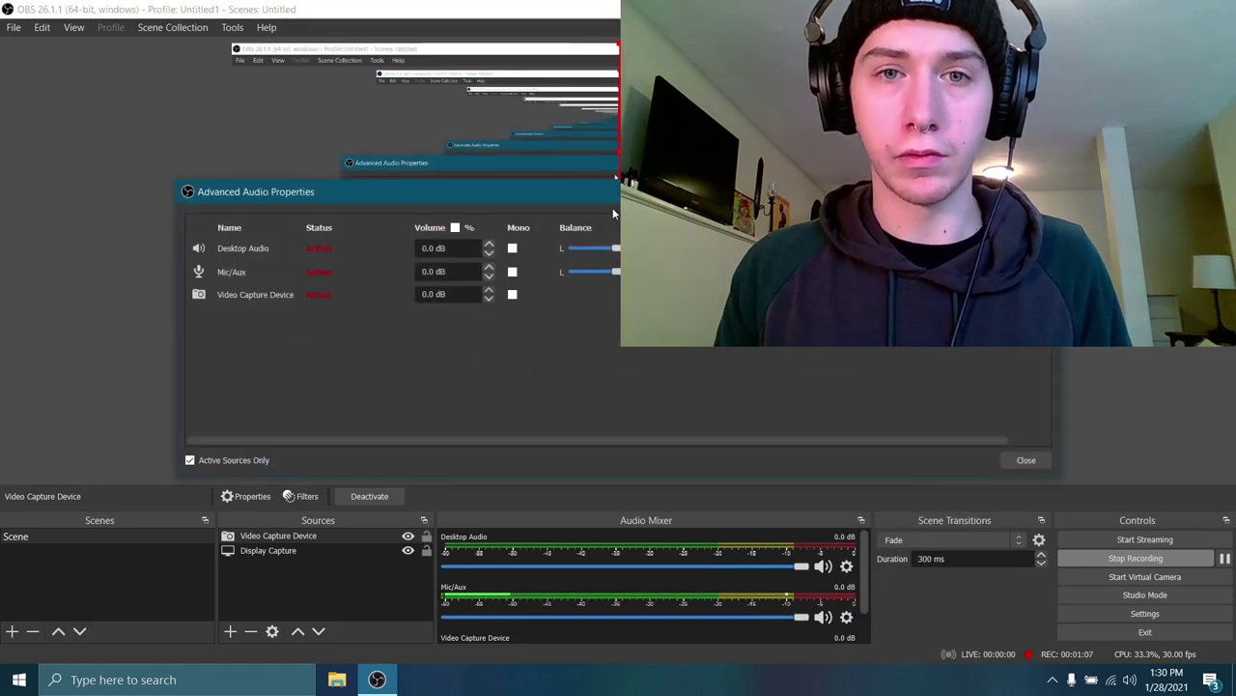
{"action": "left_click_drag", "start_coordinate": [611, 197], "coordinate": [644, 352]}
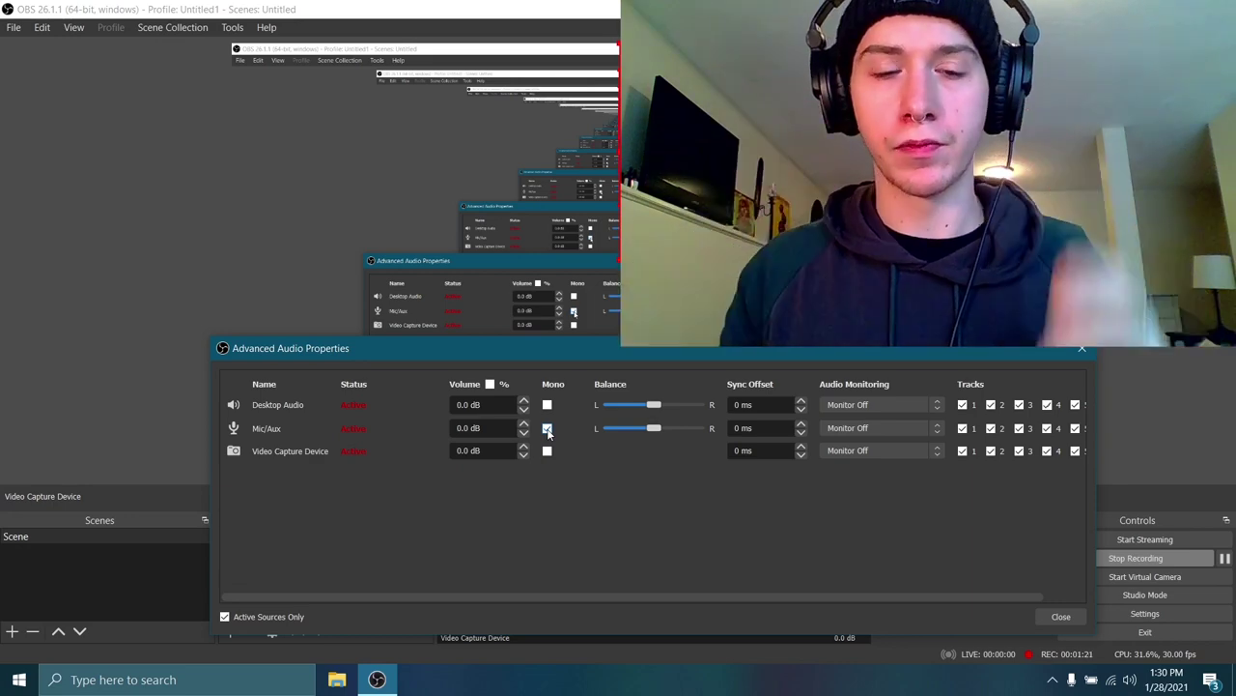
{"action": "left_click_drag", "start_coordinate": [551, 355], "coordinate": [555, 290]}
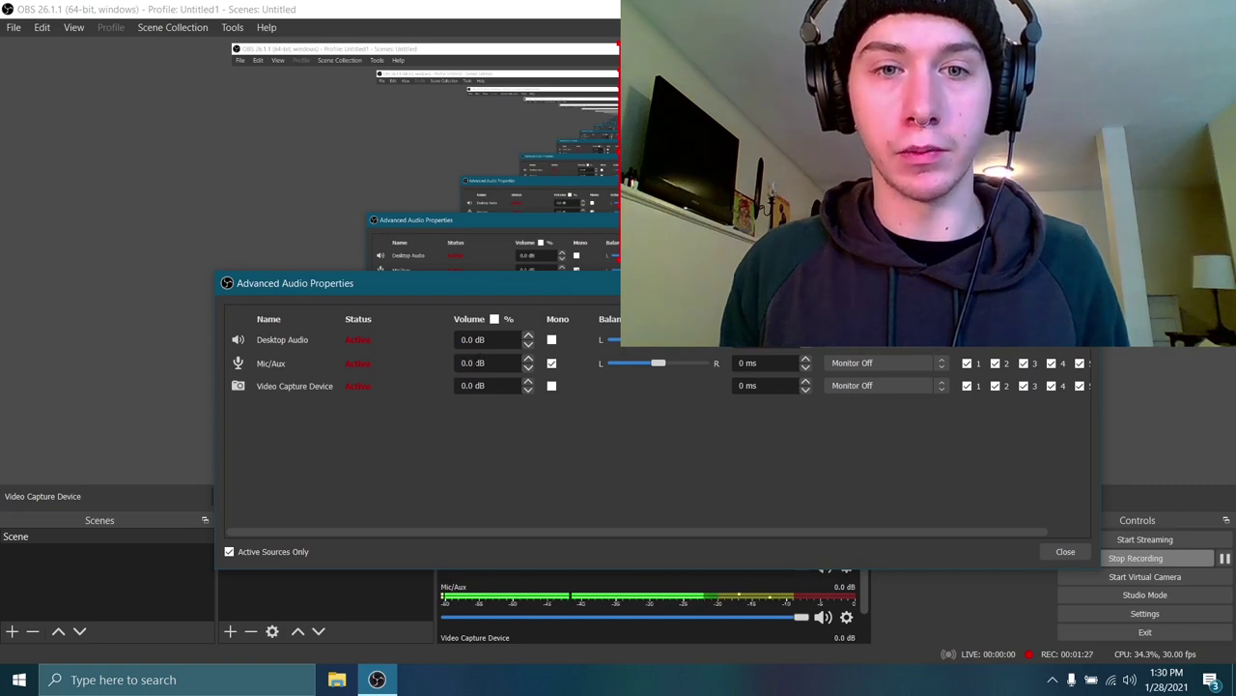
- Raise the Mic/Aux volume to 6.0 dB and close the advanced audio properties
{"action": "left_click", "coordinate": [528, 359]}
{"action": "left_click", "coordinate": [528, 359]}
{"action": "left_click", "coordinate": [528, 359]}
{"action": "left_click", "coordinate": [529, 359]}
{"action": "left_click", "coordinate": [529, 359]}
{"action": "left_click", "coordinate": [529, 358]}
{"action": "left_click", "coordinate": [528, 358]}
{"action": "left_click", "coordinate": [529, 358]}
{"action": "left_click", "coordinate": [529, 358]}
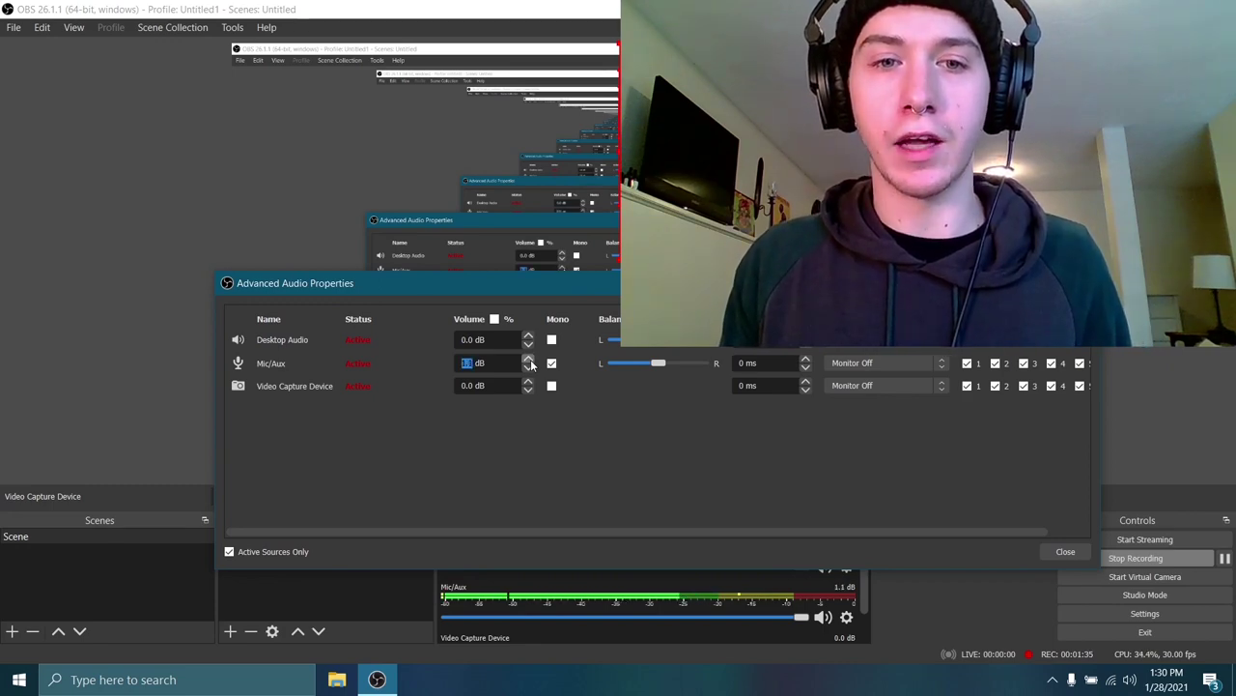
{"action": "left_click", "coordinate": [529, 358]}
{"action": "left_click", "coordinate": [530, 358]}
{"action": "left_click", "coordinate": [529, 358]}
{"action": "left_click", "coordinate": [529, 358]}
{"action": "left_click", "coordinate": [530, 359]}
{"action": "left_click", "coordinate": [530, 359]}
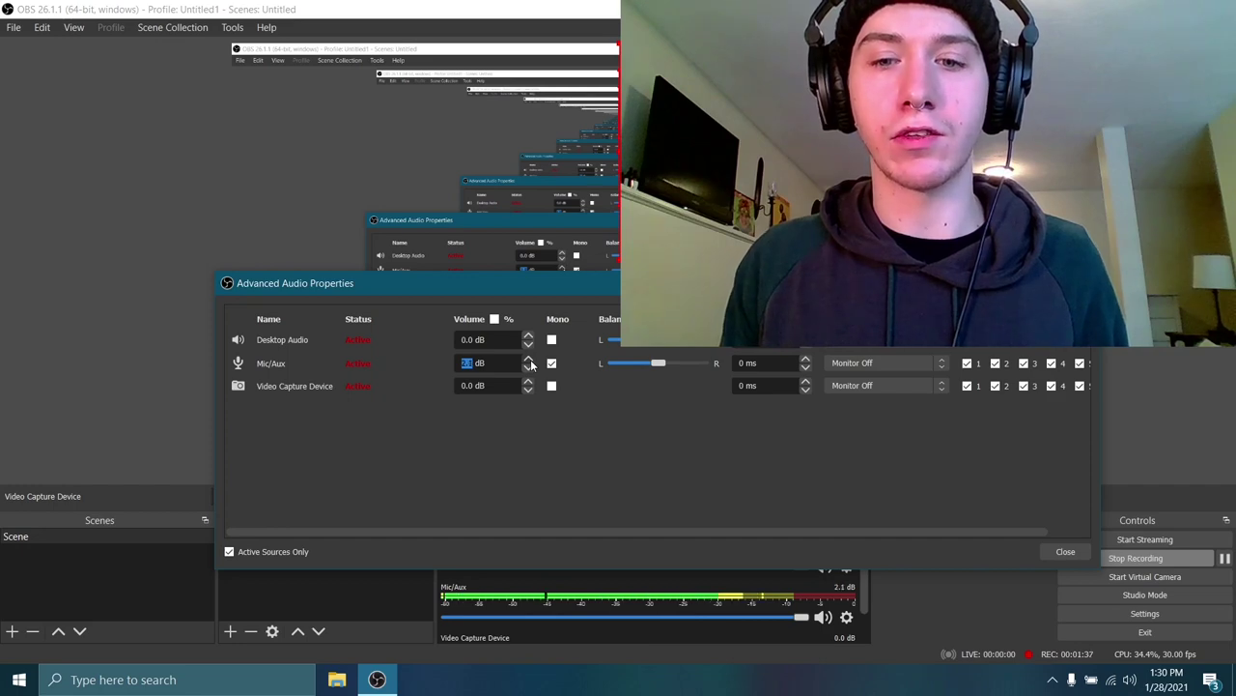
{"action": "left_click", "coordinate": [529, 359]}
{"action": "left_click", "coordinate": [530, 358]}
{"action": "left_click", "coordinate": [529, 359]}
{"action": "left_click", "coordinate": [529, 359]}
{"action": "left_click", "coordinate": [529, 358]}
{"action": "left_click", "coordinate": [529, 359]}
{"action": "left_click", "coordinate": [529, 359]}
{"action": "left_click", "coordinate": [530, 359]}
{"action": "left_click", "coordinate": [529, 359]}
{"action": "left_click", "coordinate": [530, 358]}
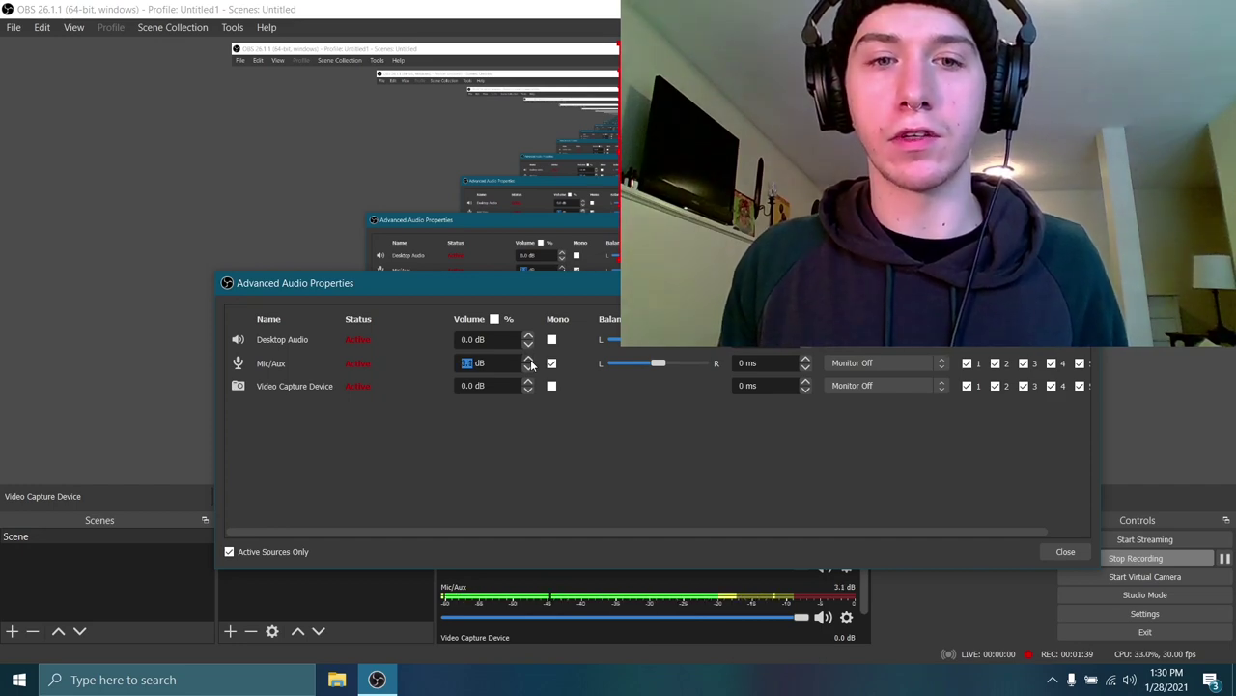
{"action": "left_click", "coordinate": [529, 358]}
{"action": "left_click", "coordinate": [530, 358]}
{"action": "left_click", "coordinate": [530, 359]}
{"action": "left_click", "coordinate": [529, 358]}
{"action": "left_click", "coordinate": [529, 358]}
{"action": "left_click", "coordinate": [530, 359]}
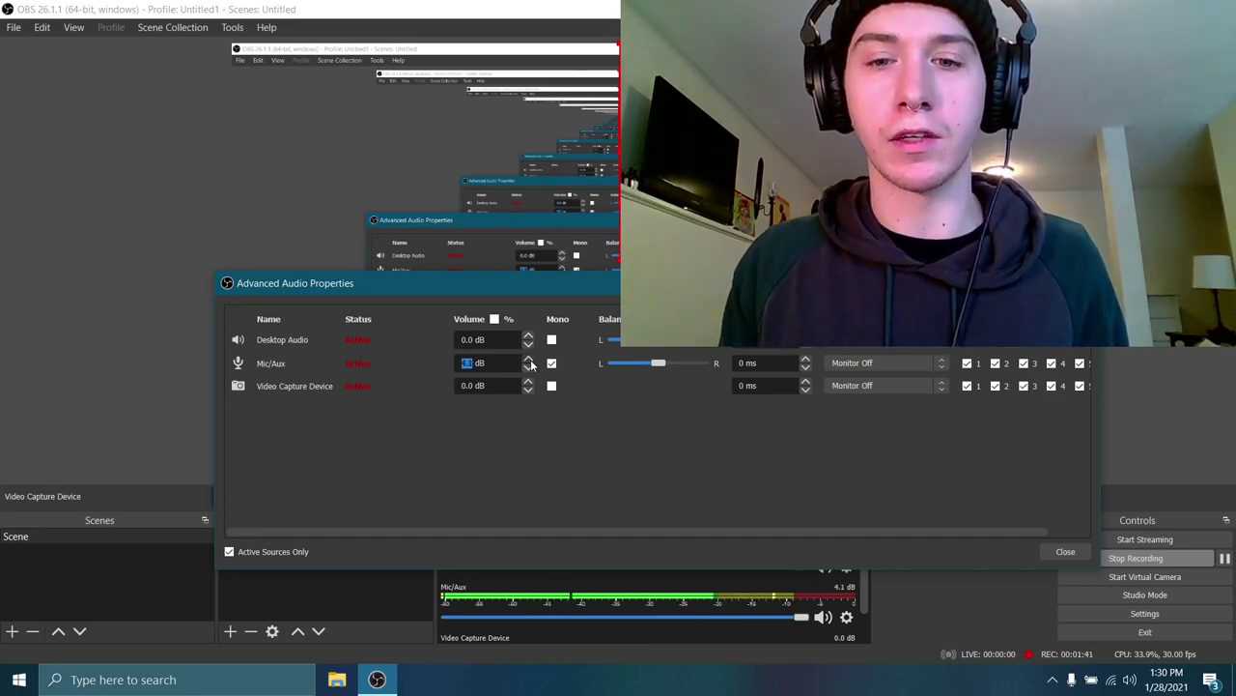
{"action": "left_click", "coordinate": [529, 358]}
{"action": "left_click", "coordinate": [530, 358]}
{"action": "left_click", "coordinate": [529, 359]}
{"action": "left_click", "coordinate": [530, 359]}
{"action": "left_click", "coordinate": [529, 359]}
{"action": "left_click", "coordinate": [529, 358]}
{"action": "left_click", "coordinate": [529, 358]}
{"action": "left_click", "coordinate": [530, 359]}
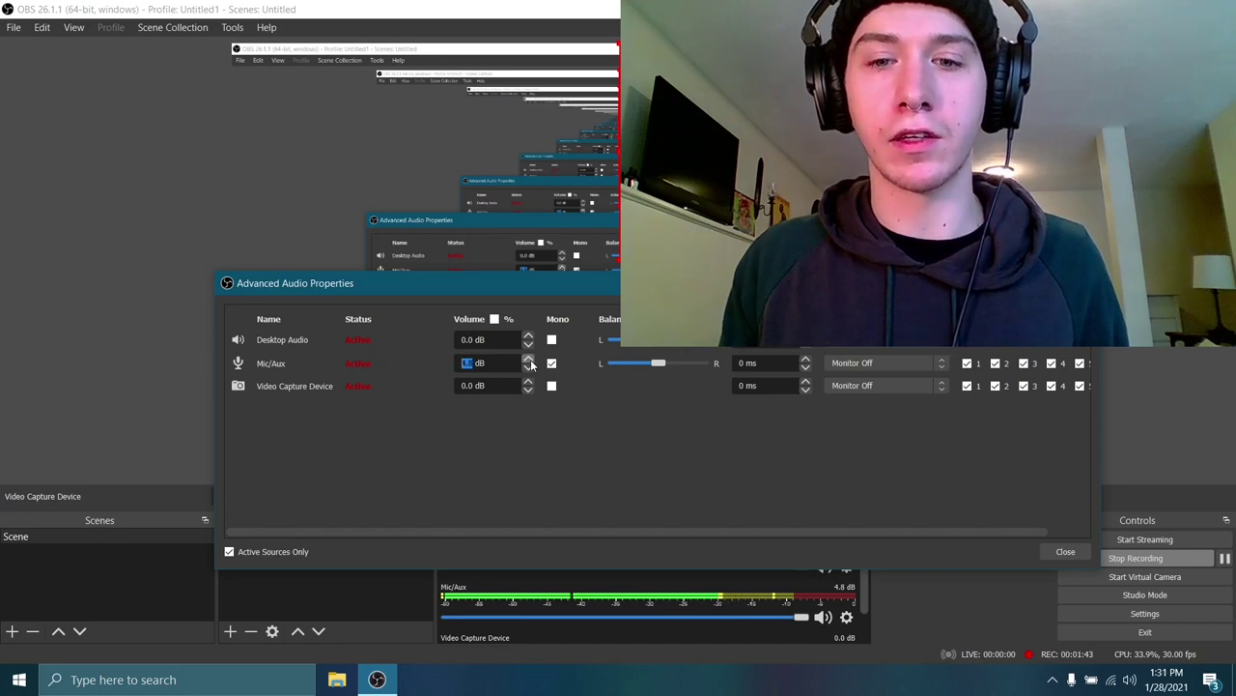
{"action": "left_click", "coordinate": [530, 359]}
{"action": "left_click", "coordinate": [529, 359]}
{"action": "left_click", "coordinate": [529, 358]}
{"action": "left_click", "coordinate": [529, 359]}
{"action": "left_click", "coordinate": [529, 359]}
{"action": "left_click", "coordinate": [530, 358]}
{"action": "left_click", "coordinate": [530, 359]}
{"action": "left_click", "coordinate": [529, 359]}
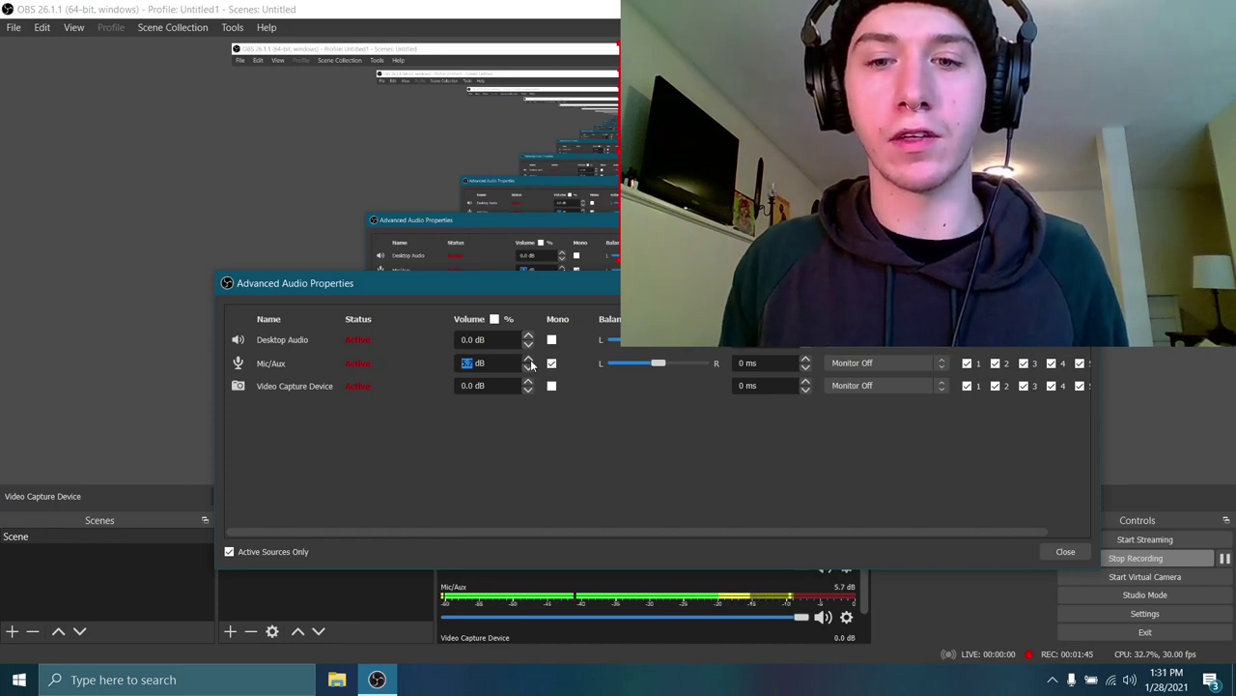
{"action": "left_click", "coordinate": [529, 358]}
{"action": "left_click", "coordinate": [529, 358]}
{"action": "left_click", "coordinate": [529, 358]}
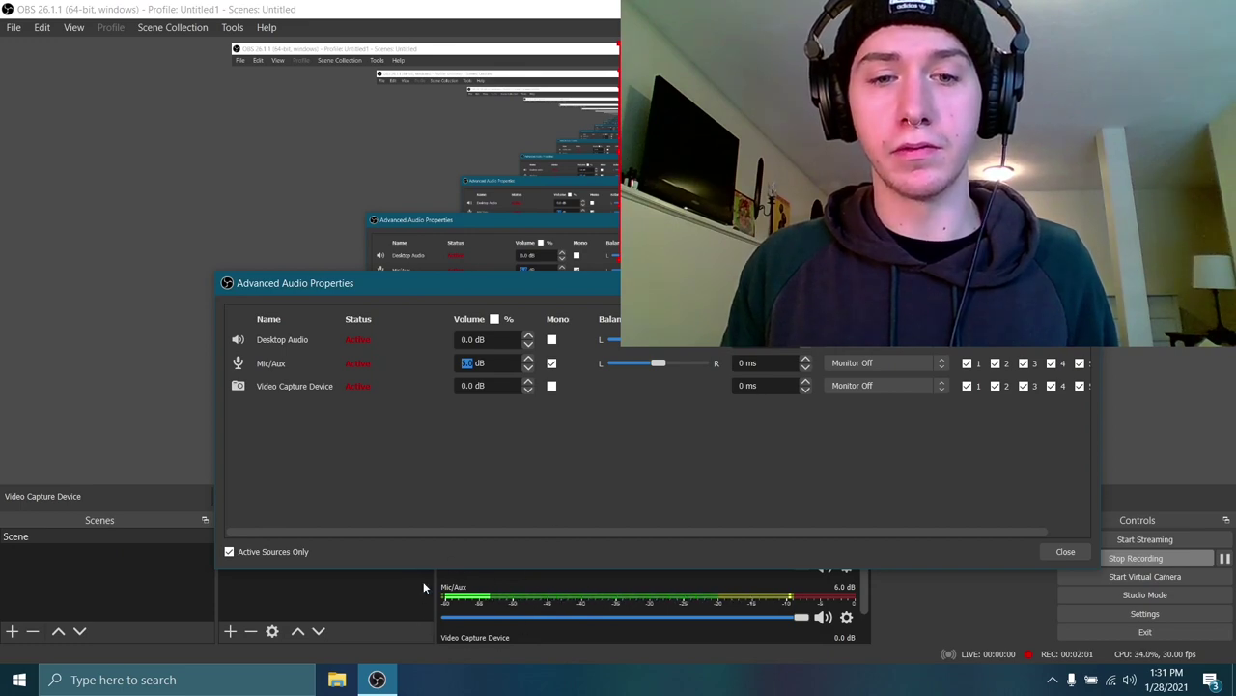
{"action": "left_click", "coordinate": [1066, 550]}
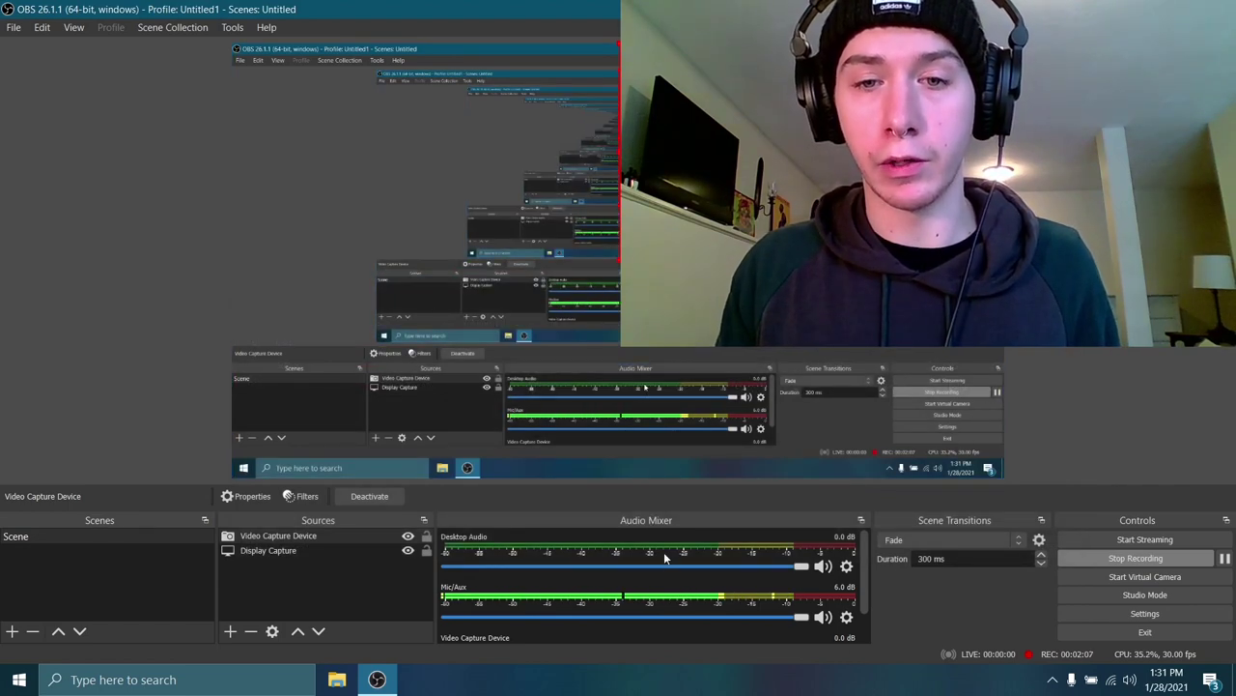
- Add a Noise Suppression filter to the Mic/Aux source with its default name and close the filters window
{"action": "left_click", "coordinate": [847, 618]}
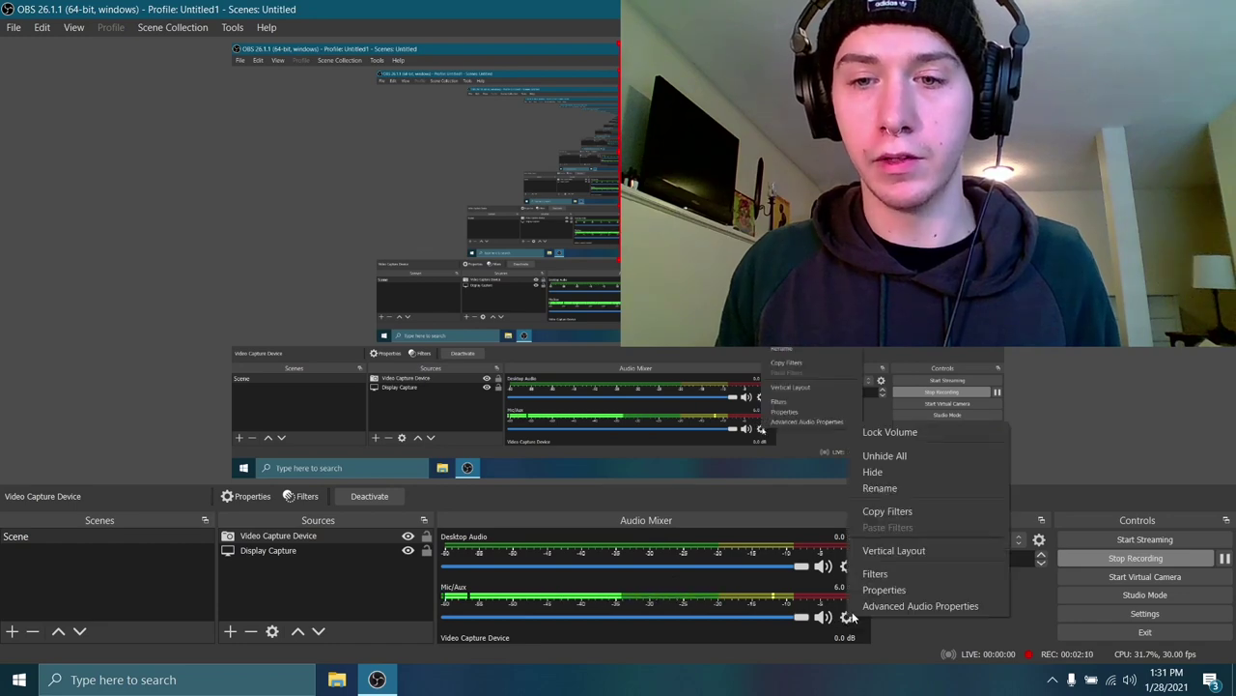
{"action": "left_click", "coordinate": [894, 575]}
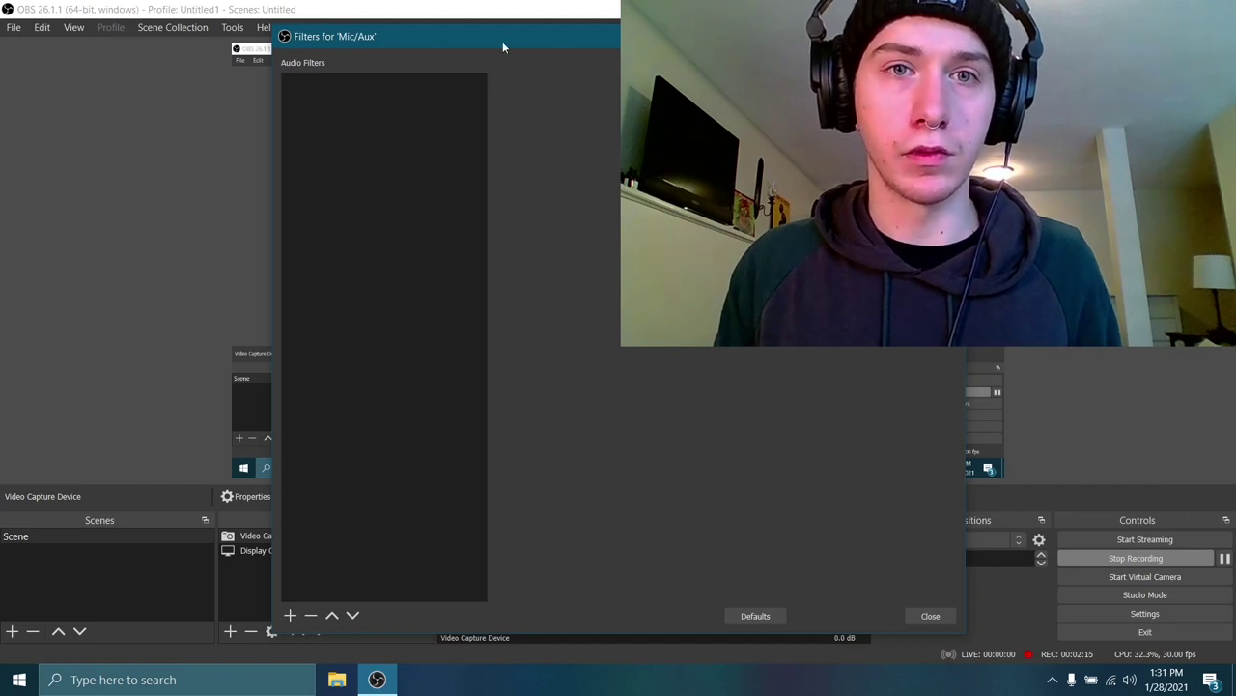
{"action": "left_click_drag", "start_coordinate": [502, 42], "coordinate": [251, 53]}
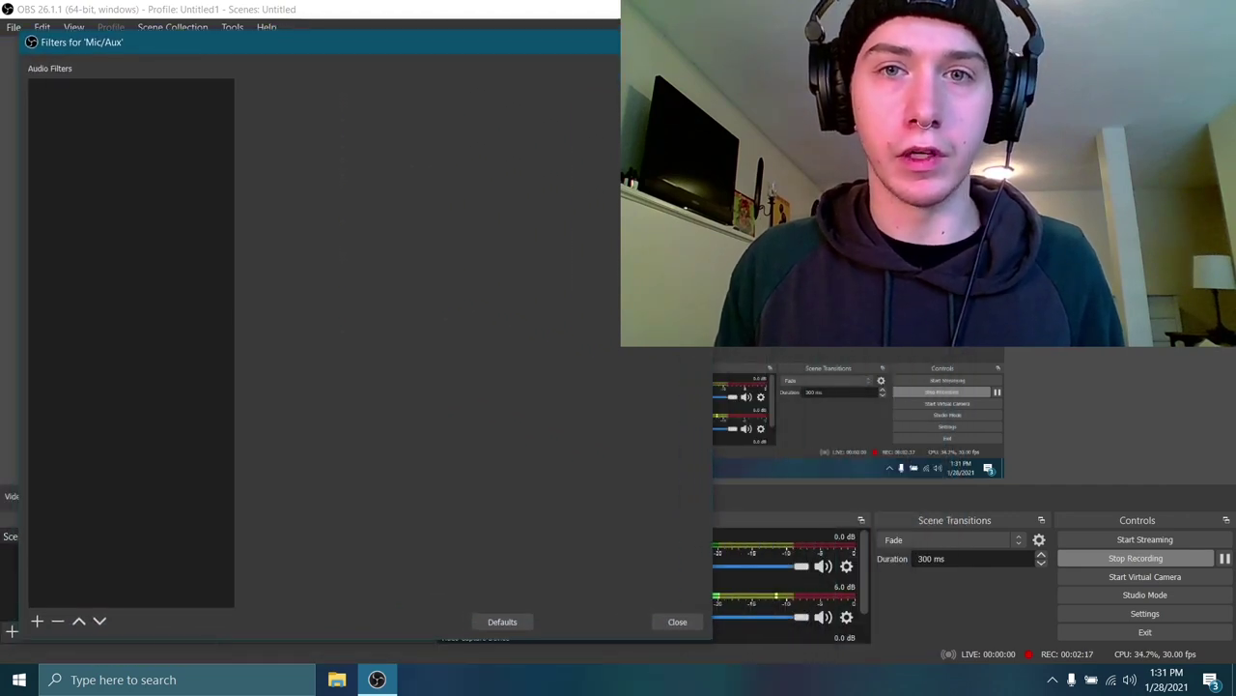
{"action": "left_click_drag", "start_coordinate": [706, 173], "coordinate": [601, 173]}
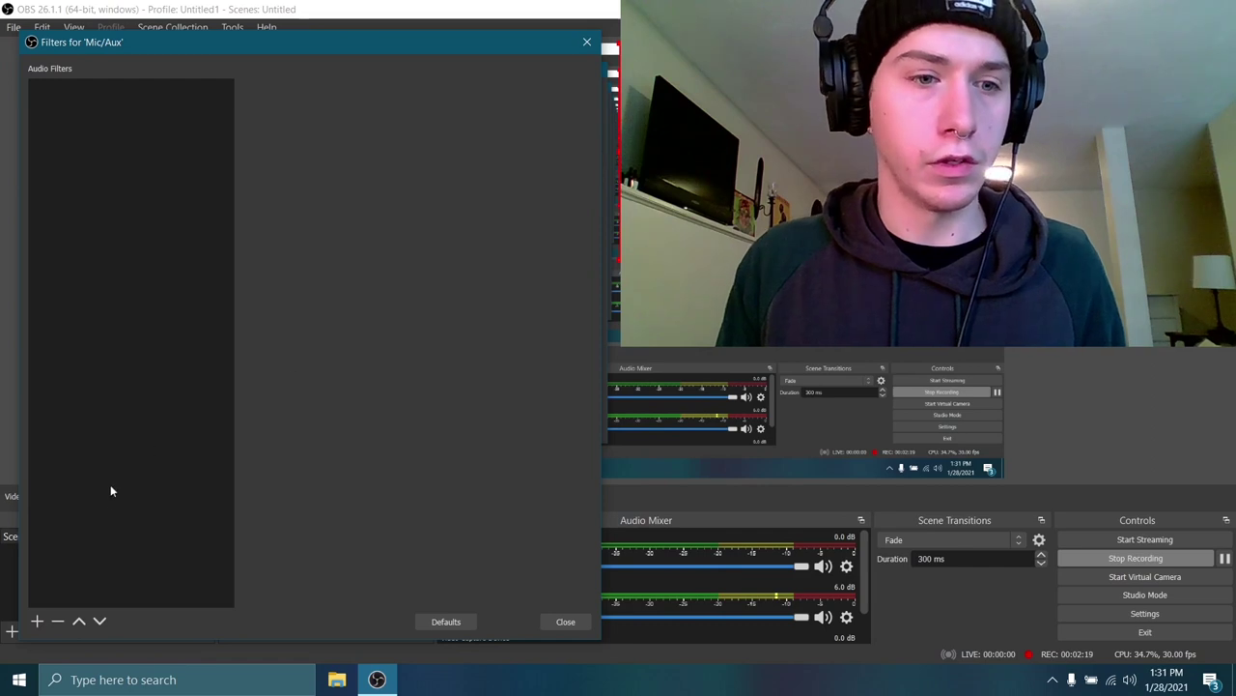
{"action": "left_click", "coordinate": [38, 621]}
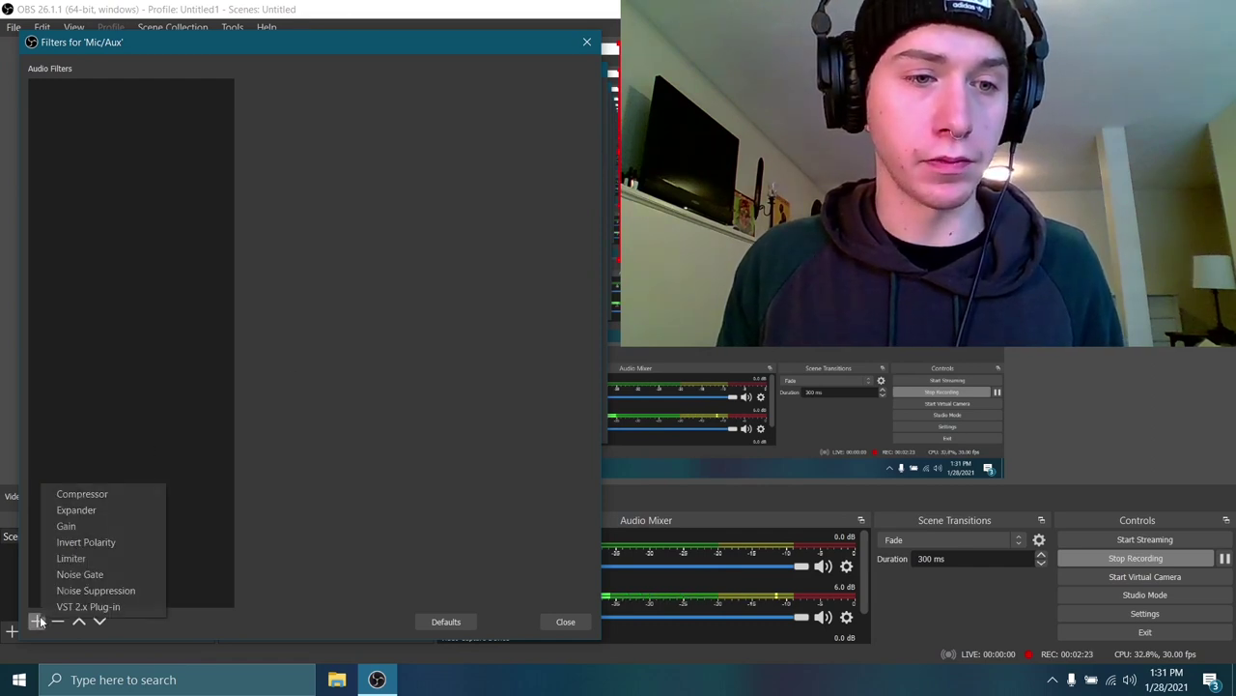
{"action": "left_click", "coordinate": [86, 590]}
{"action": "left_click", "coordinate": [282, 370]}
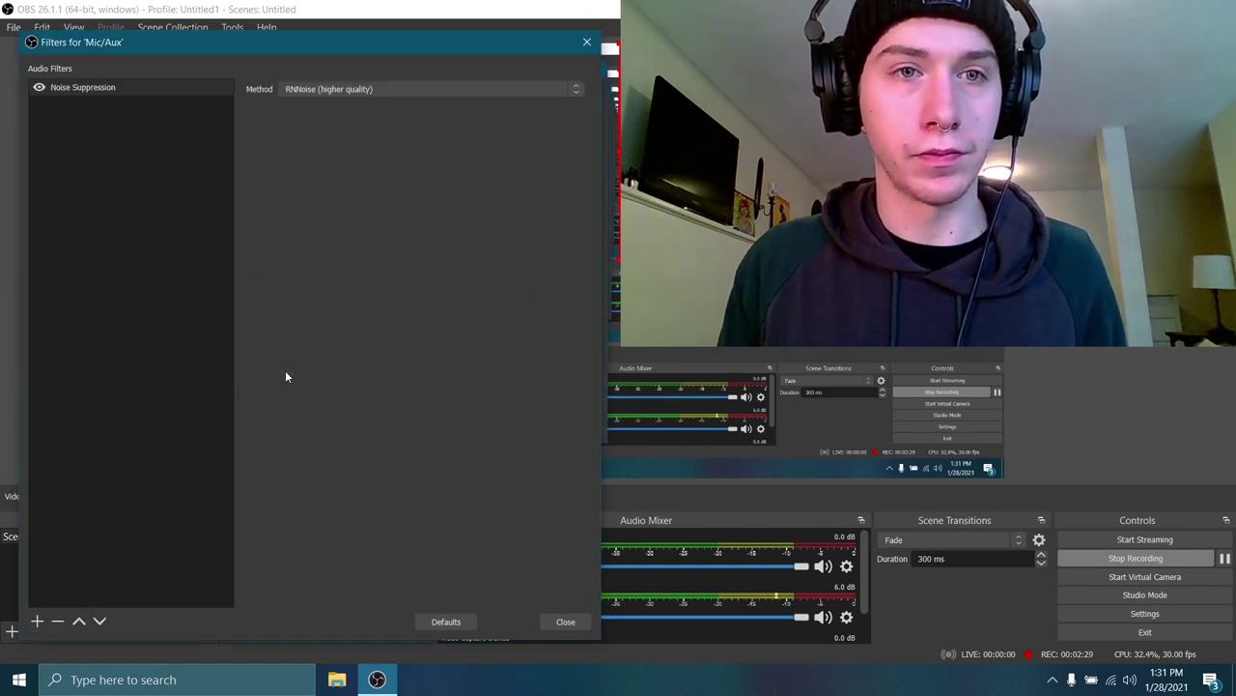
{"action": "left_click", "coordinate": [565, 622]}
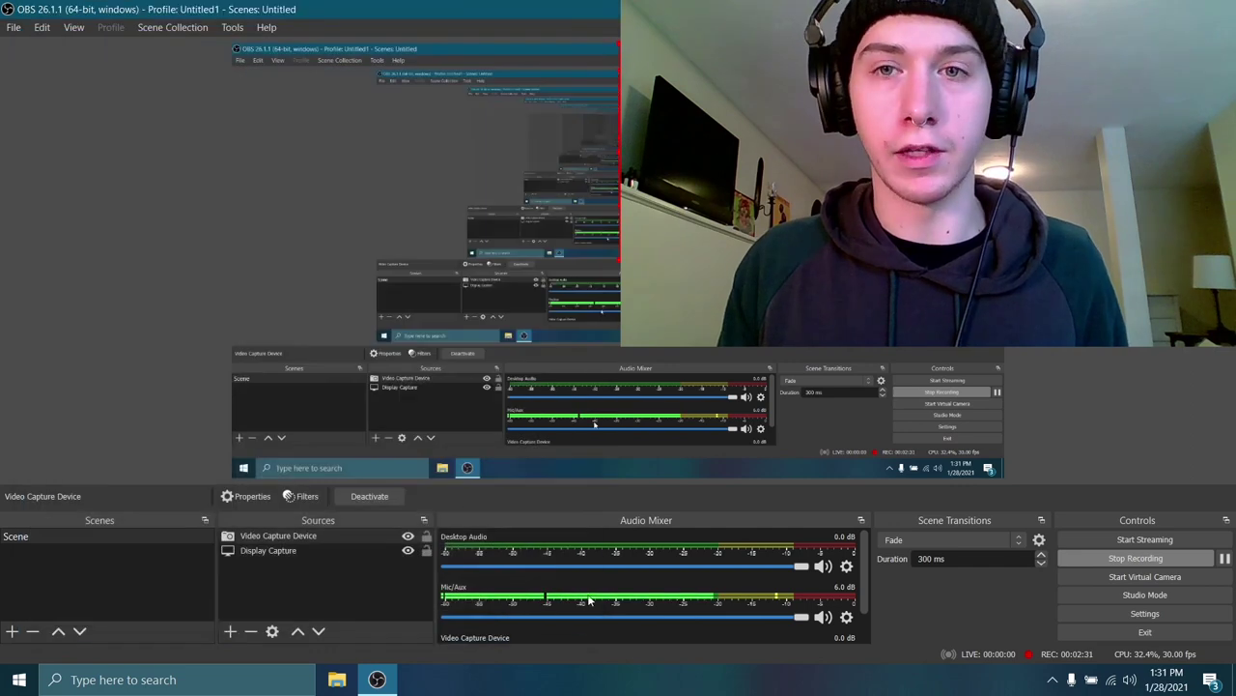